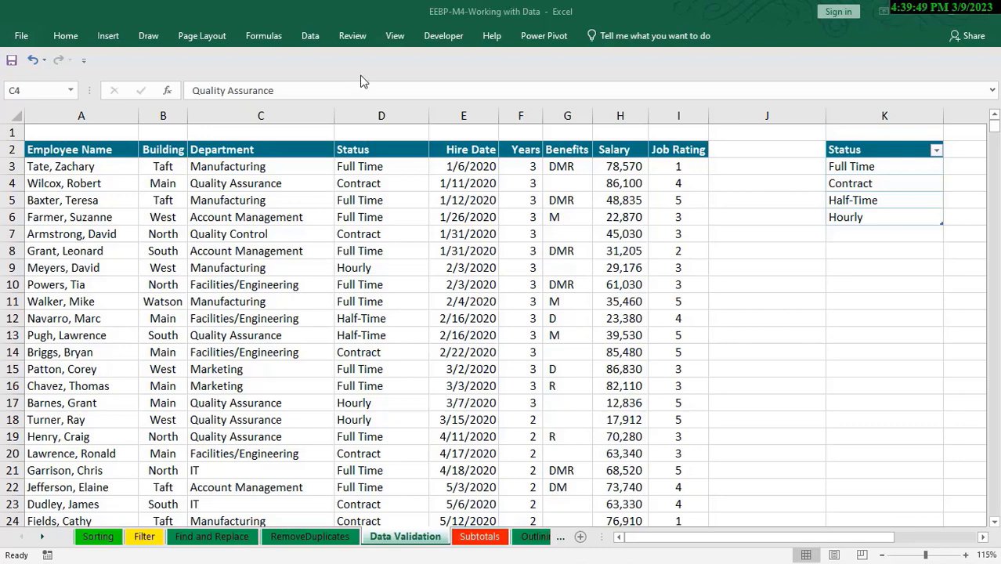
Examine the data validation criteria types, input message fields and error alert styles without applying any rule
click(311, 39)
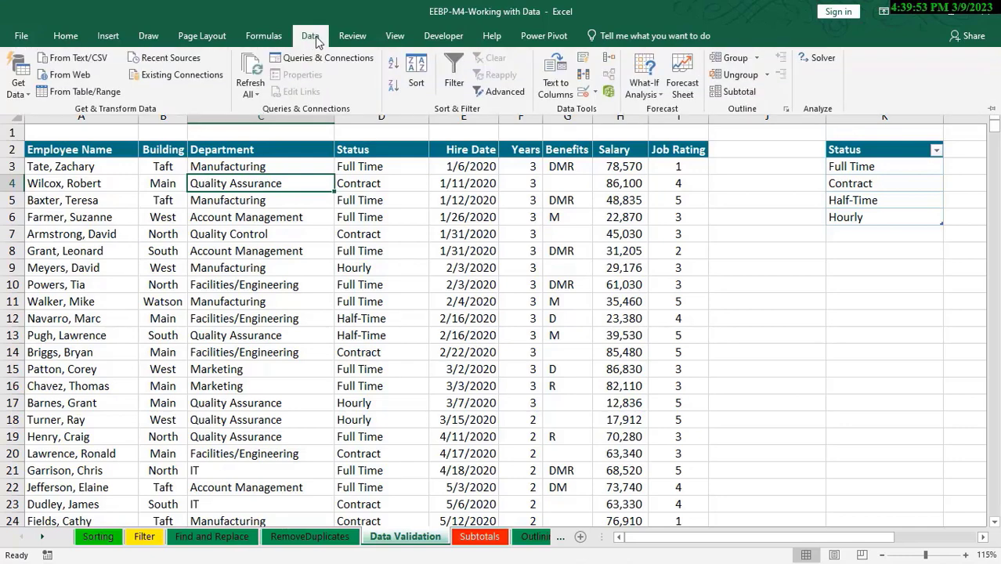
click(584, 91)
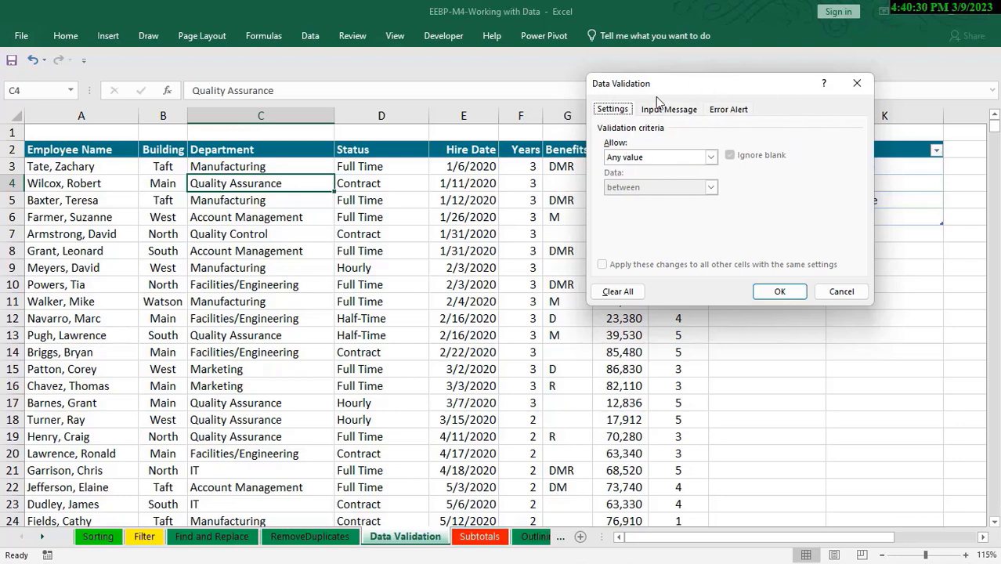
click(672, 113)
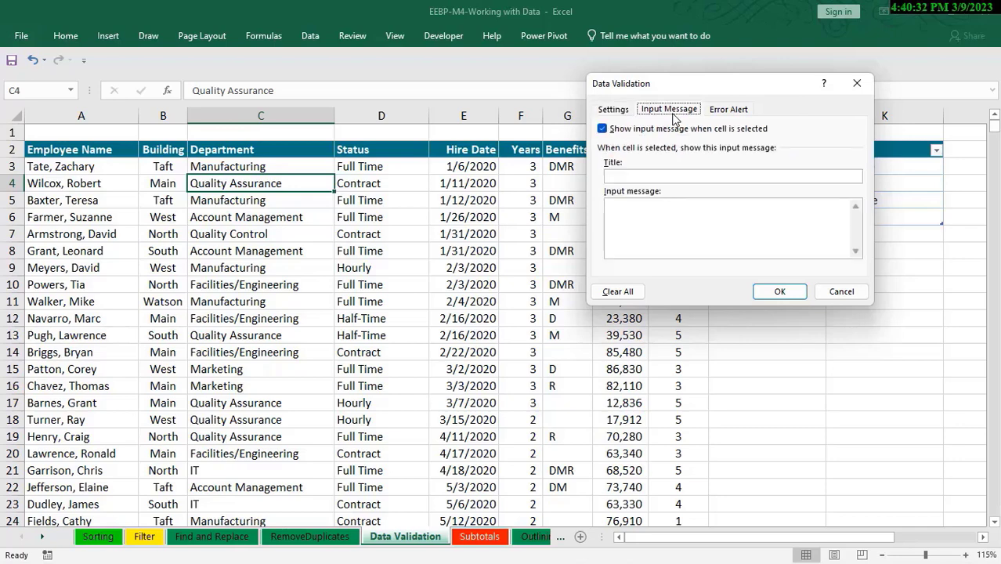
click(736, 113)
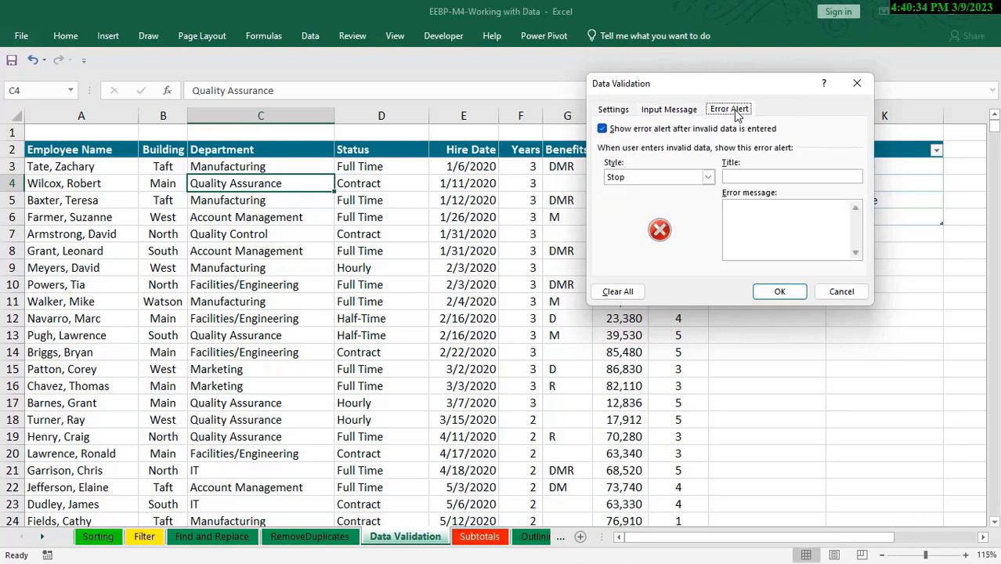
click(613, 112)
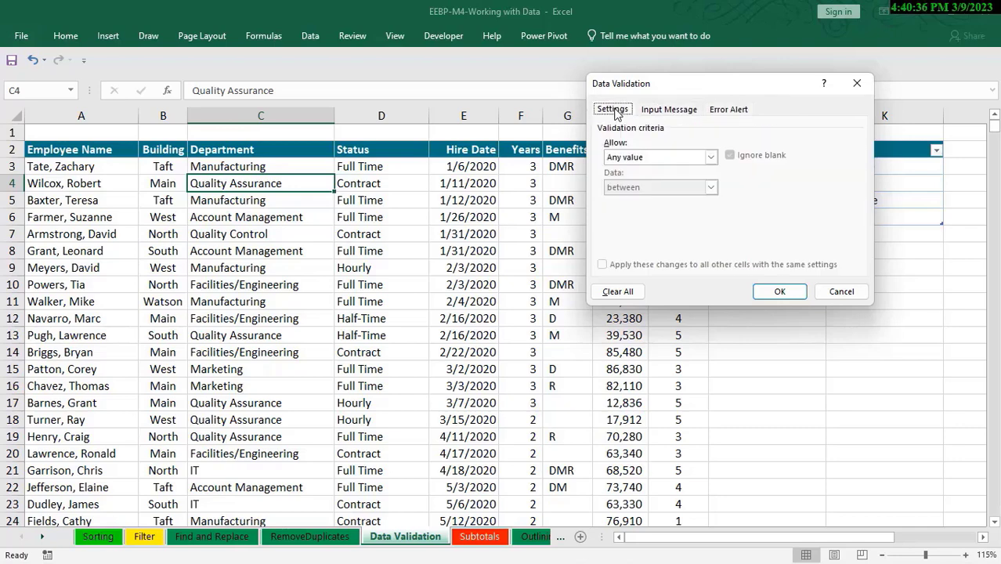
click(712, 158)
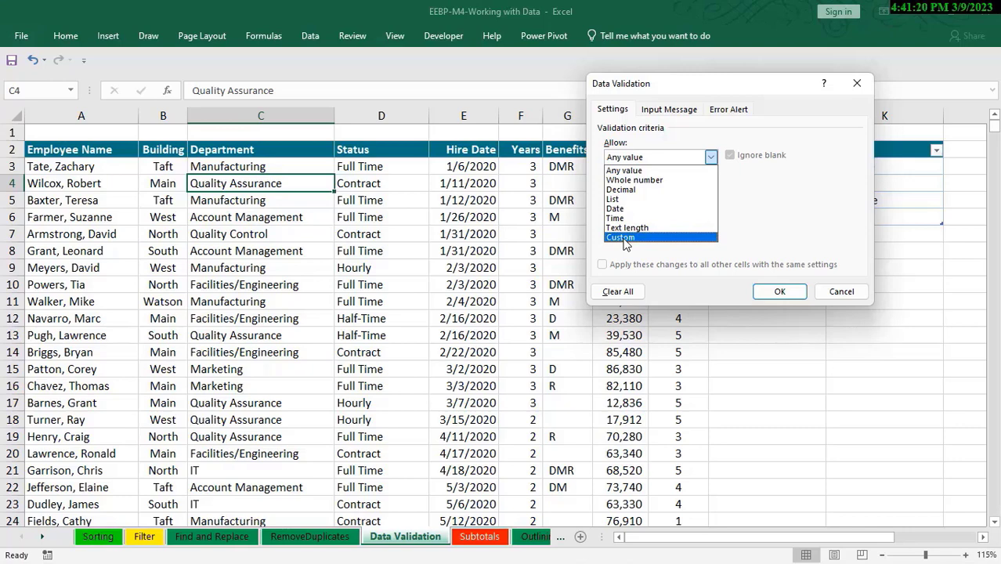
click(668, 110)
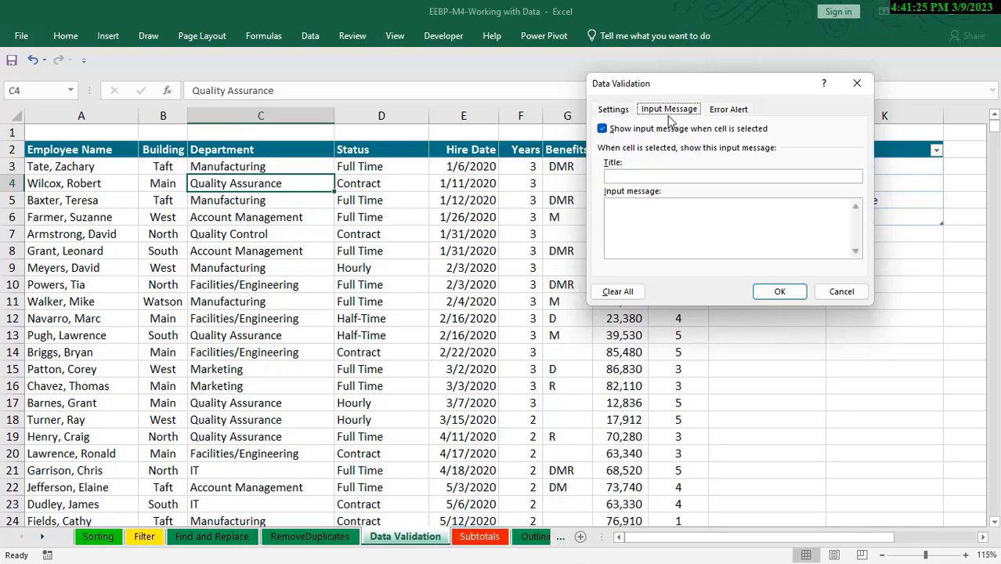
click(638, 175)
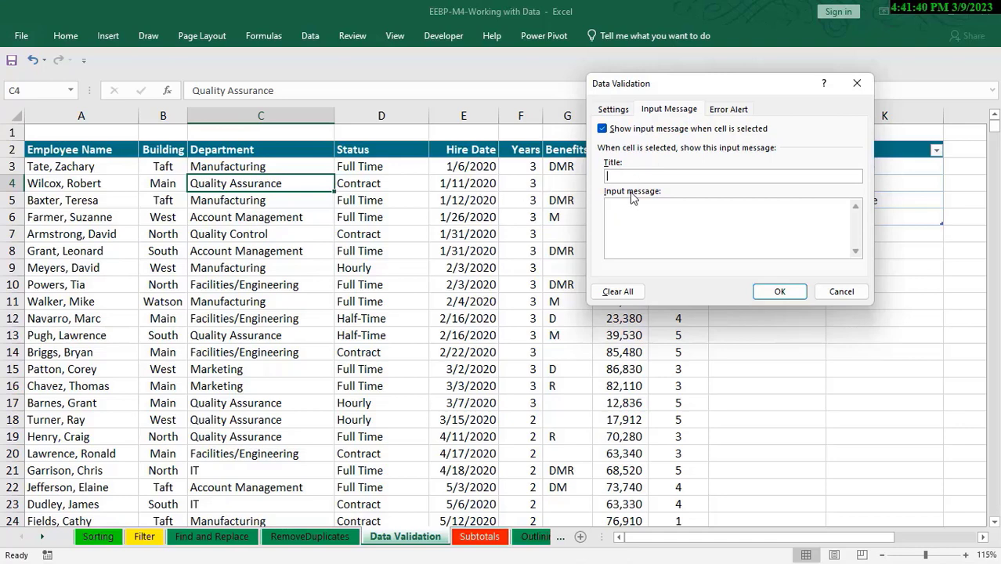
click(741, 108)
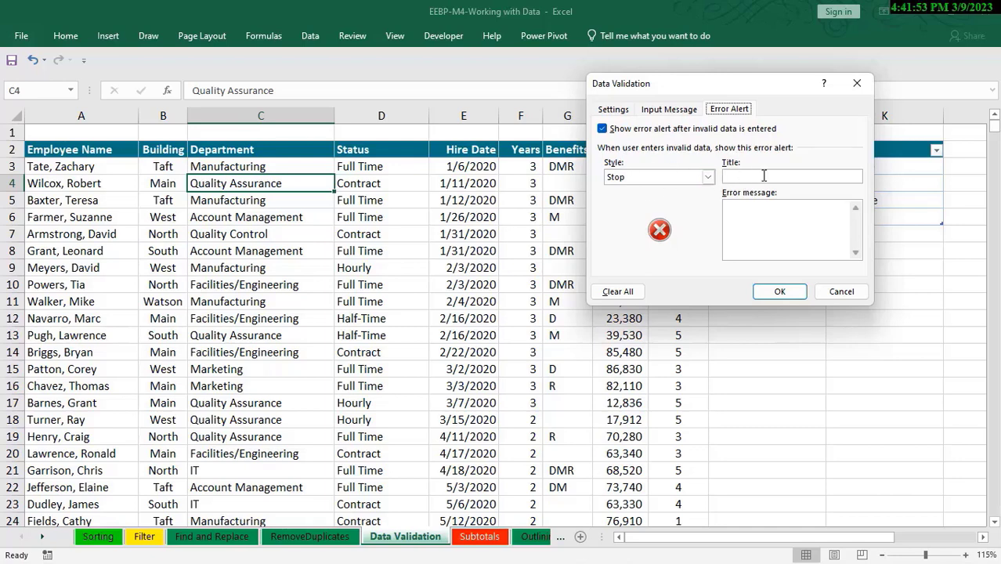
click(707, 179)
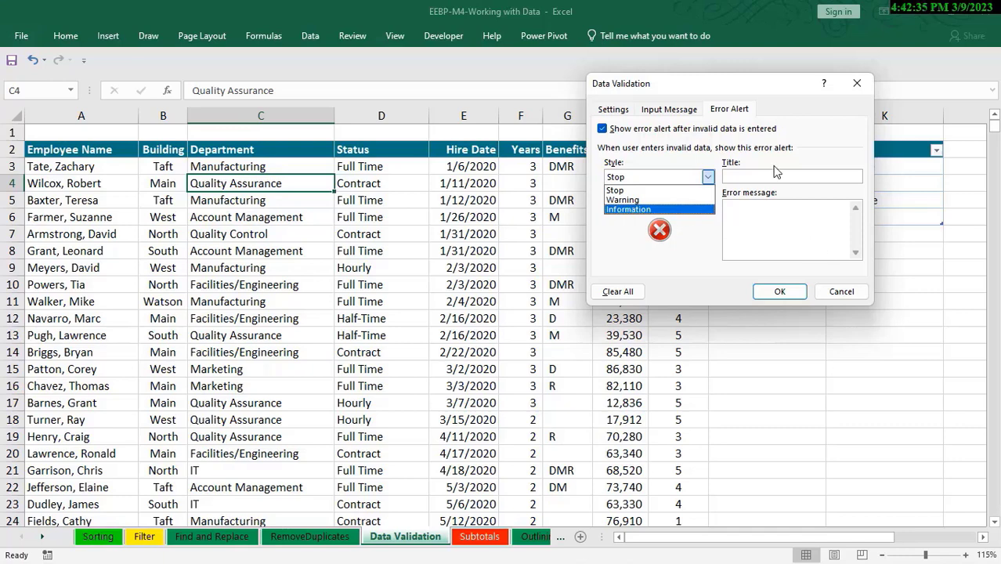
click(614, 110)
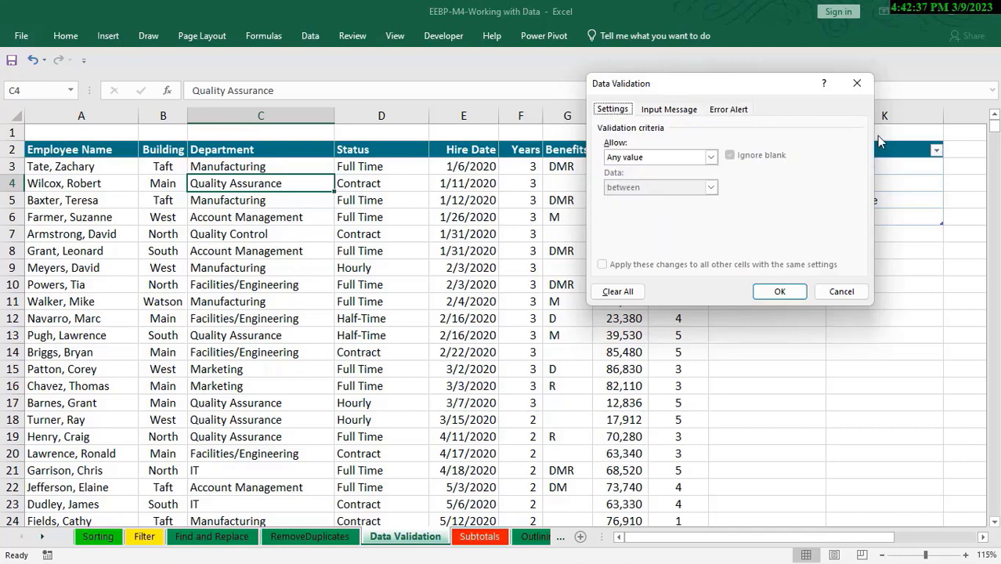
click(858, 83)
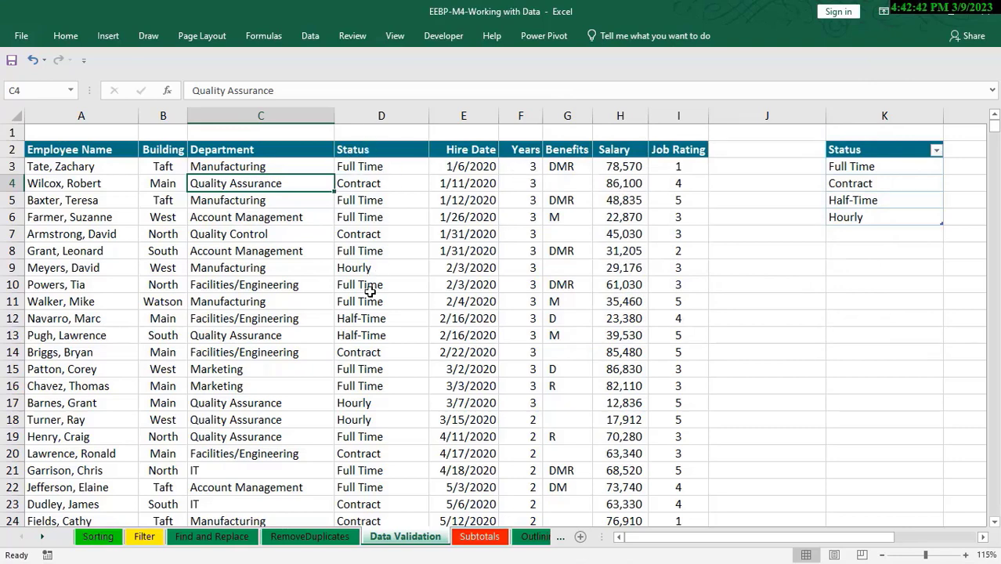
Set up data validation for Status cells D3:D743 that allows a list sourced from =$K$3:$K$6
click(378, 150)
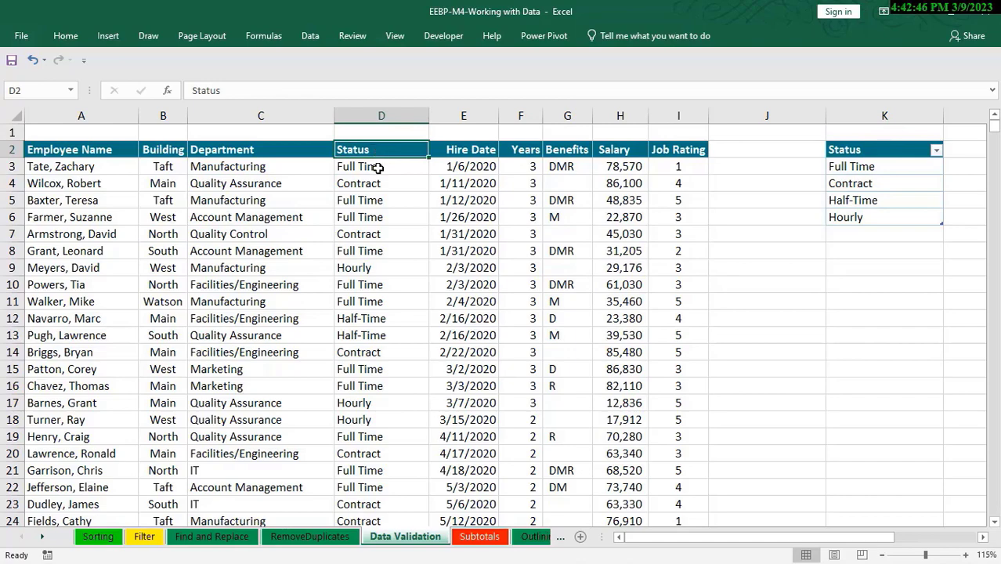
click(378, 167)
key(ctrl+shift+Down)
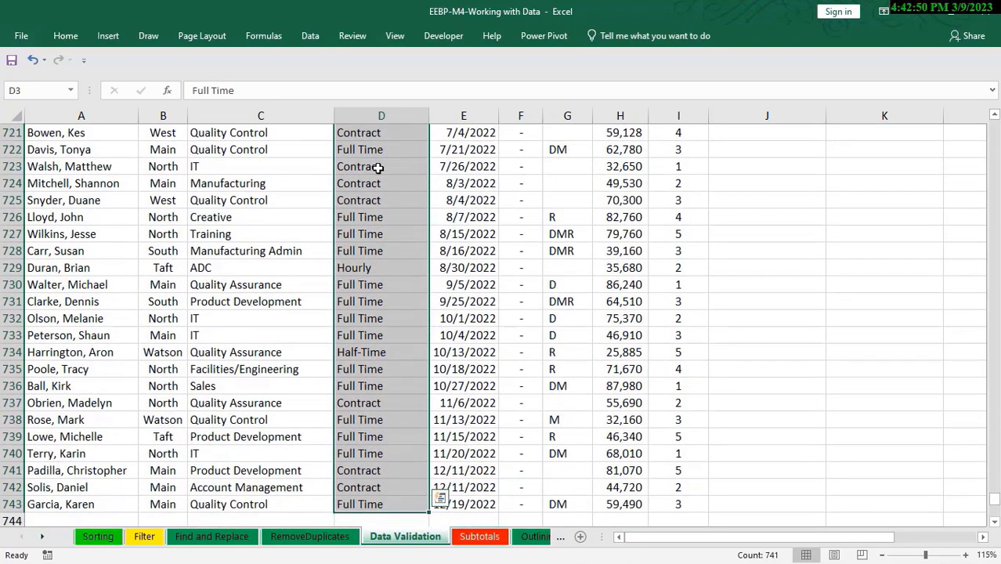
click(310, 38)
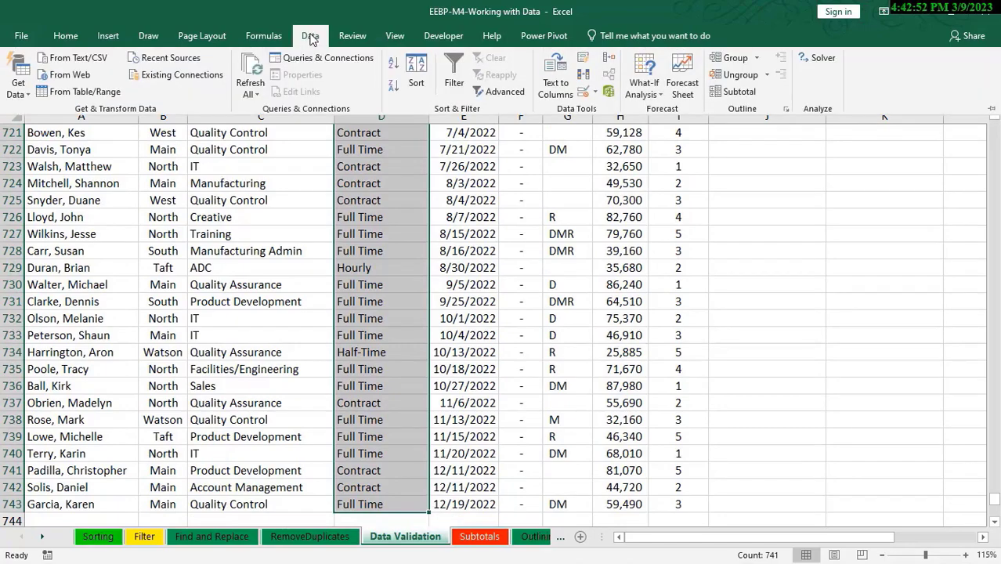
click(583, 90)
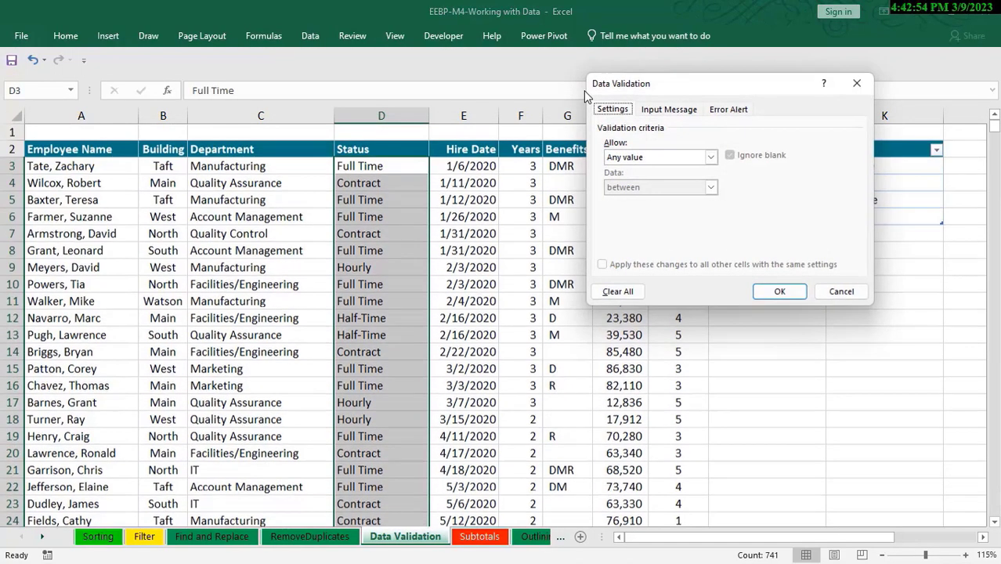
click(710, 157)
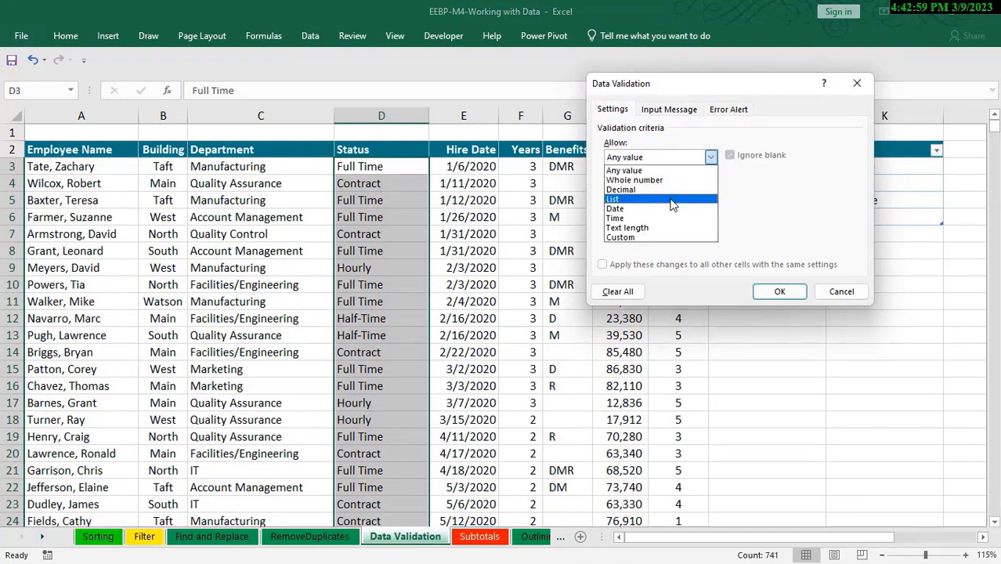
click(614, 199)
click(644, 220)
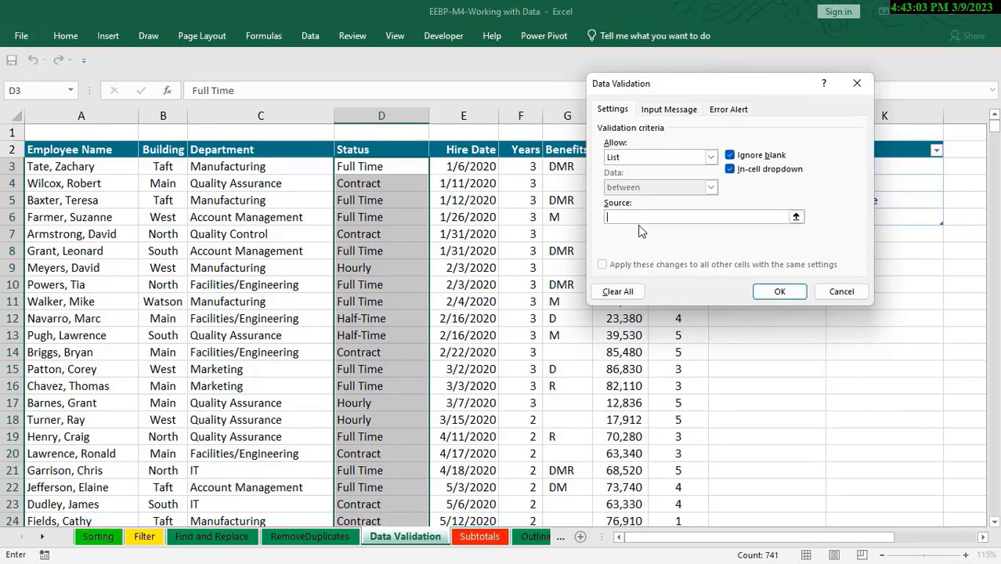
drag(711, 88, 563, 115)
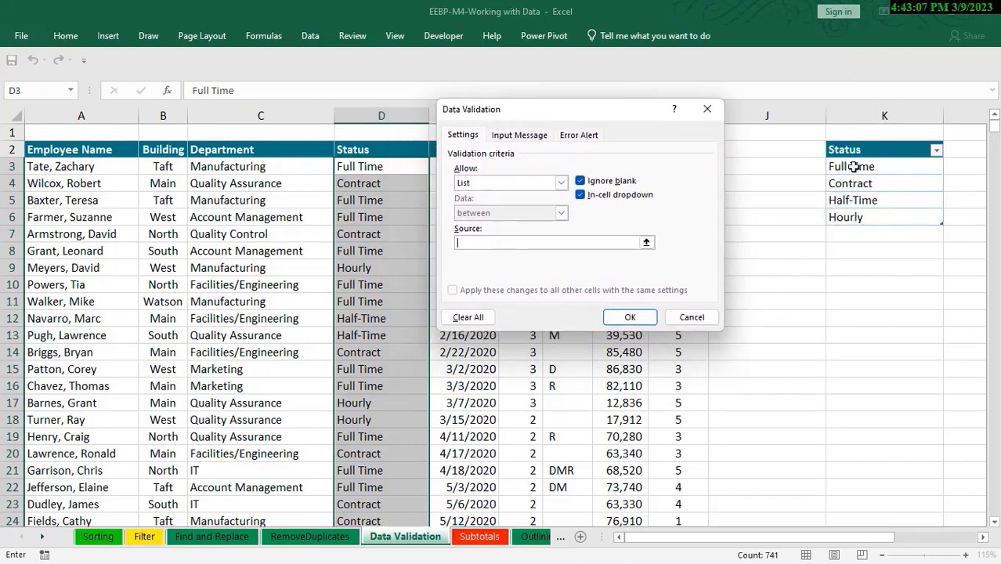
drag(854, 166, 862, 212)
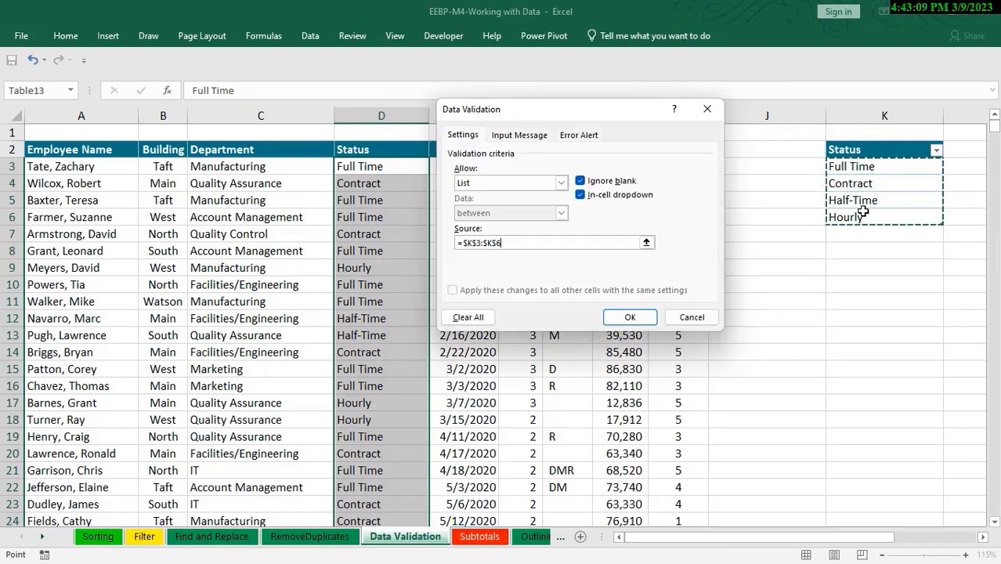
Give the validation's input message the title "Status", taking the words "Select Employee" out of it
click(523, 136)
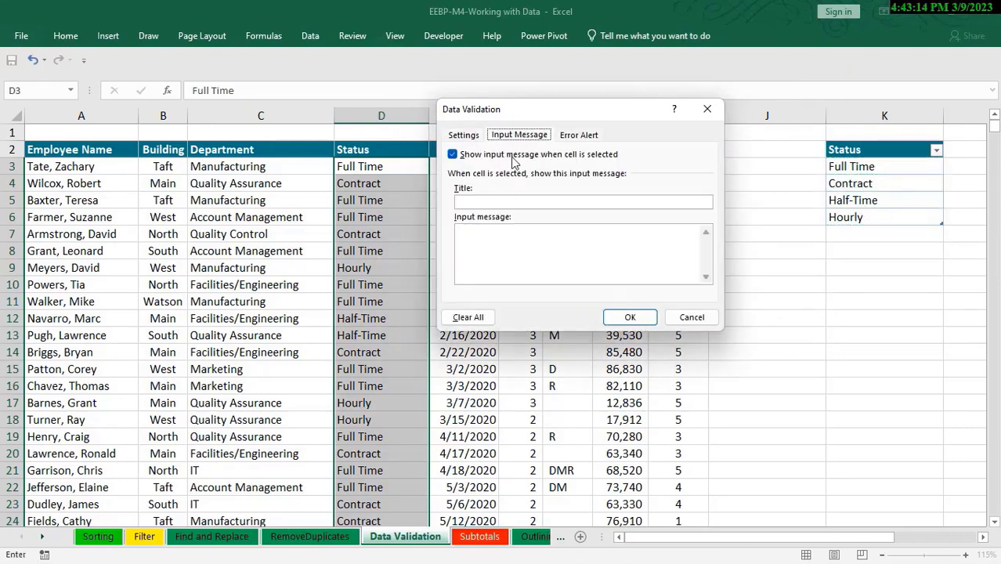
click(504, 203)
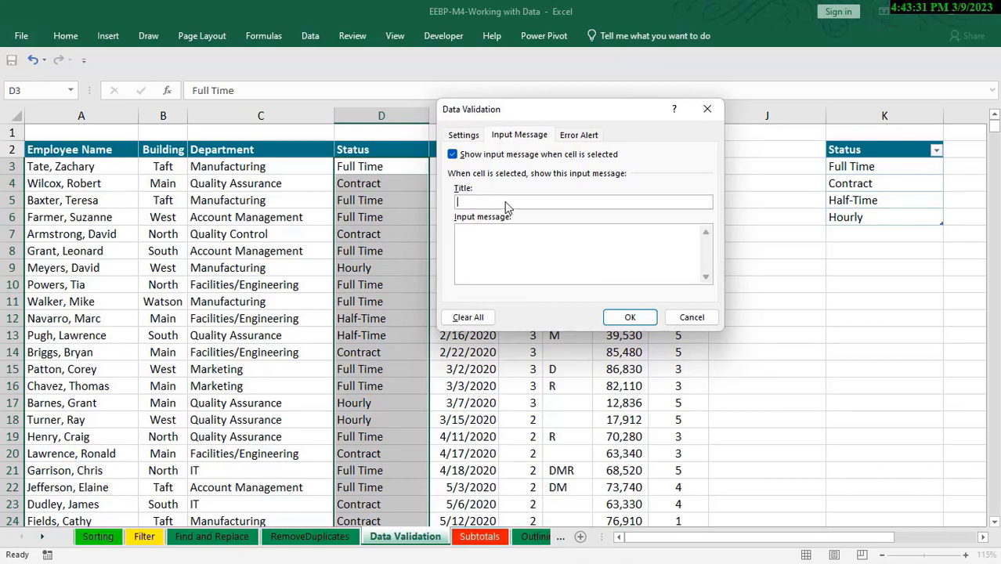
text(Select Employee Statu)
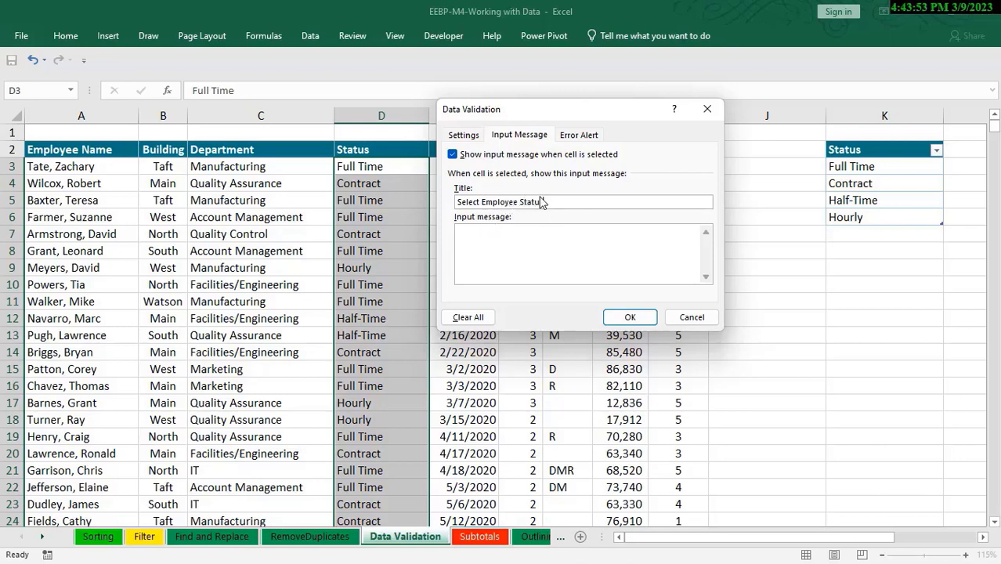
text(s)
drag(513, 201, 459, 202)
key(ctrl+c)
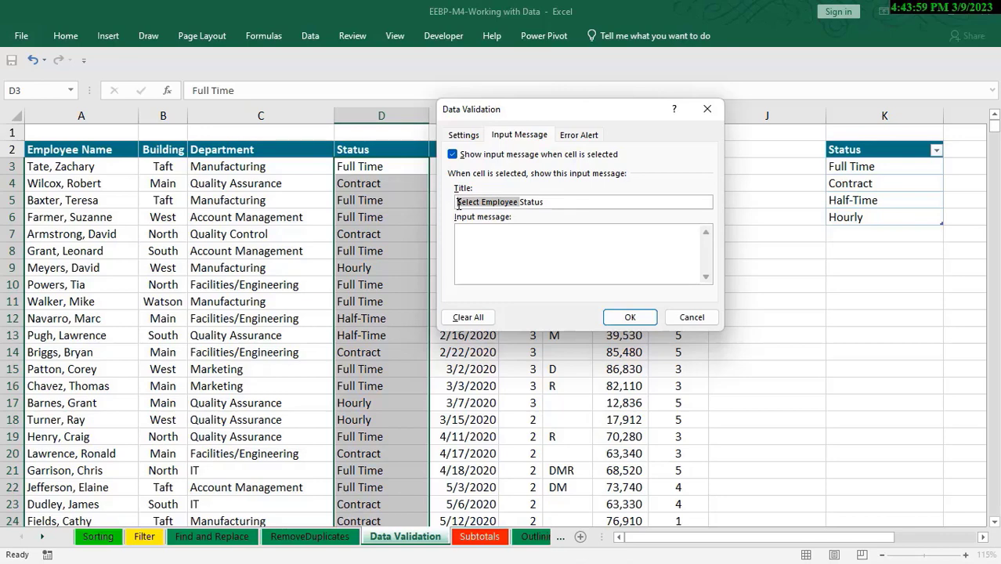
key(BackSpace)
Enter "Select Employee Status" as the input message text and apply the validation to the Status cells
click(488, 233)
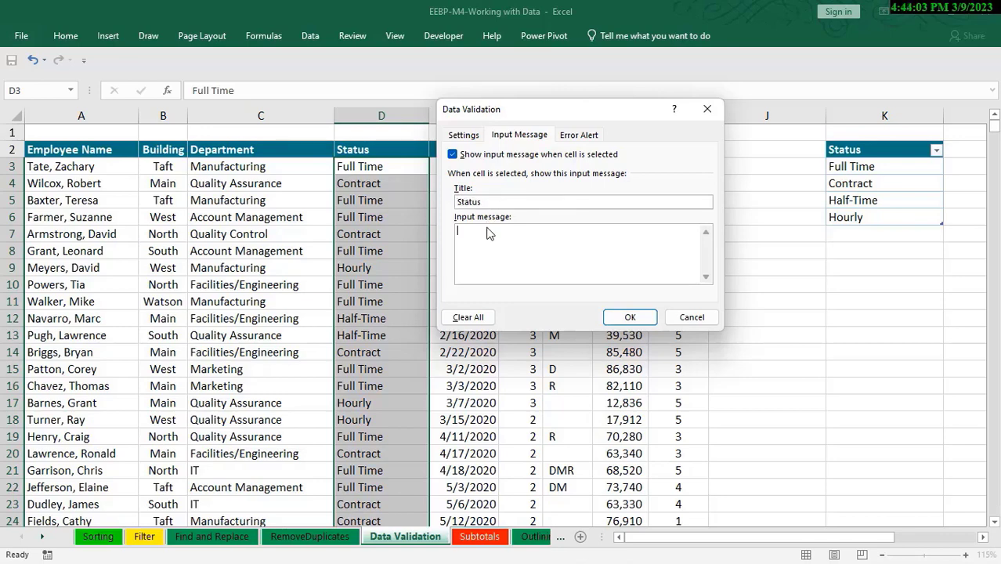
key(ctrl+v)
text(Statu)
click(630, 318)
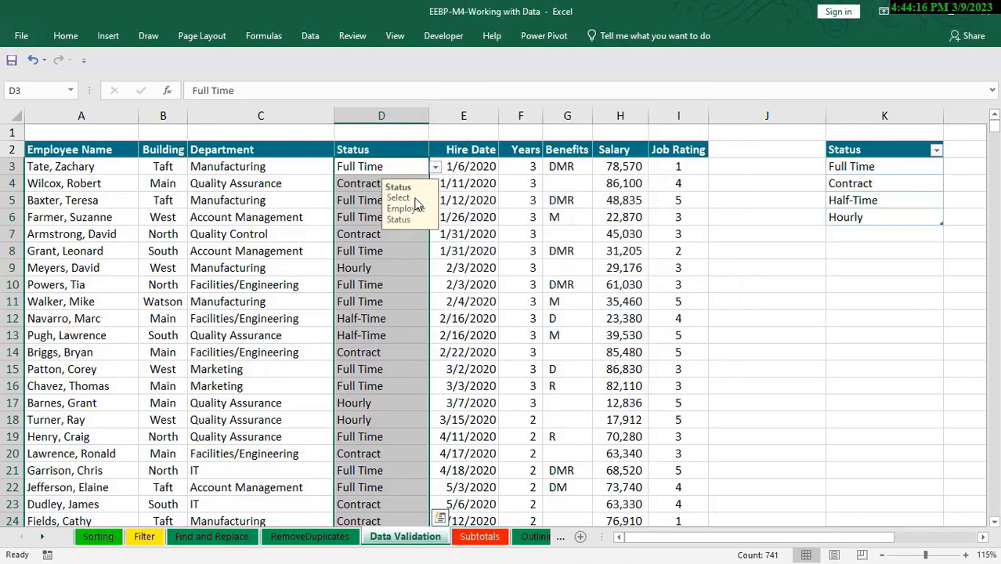
Check the input message on Status cell D5
click(380, 197)
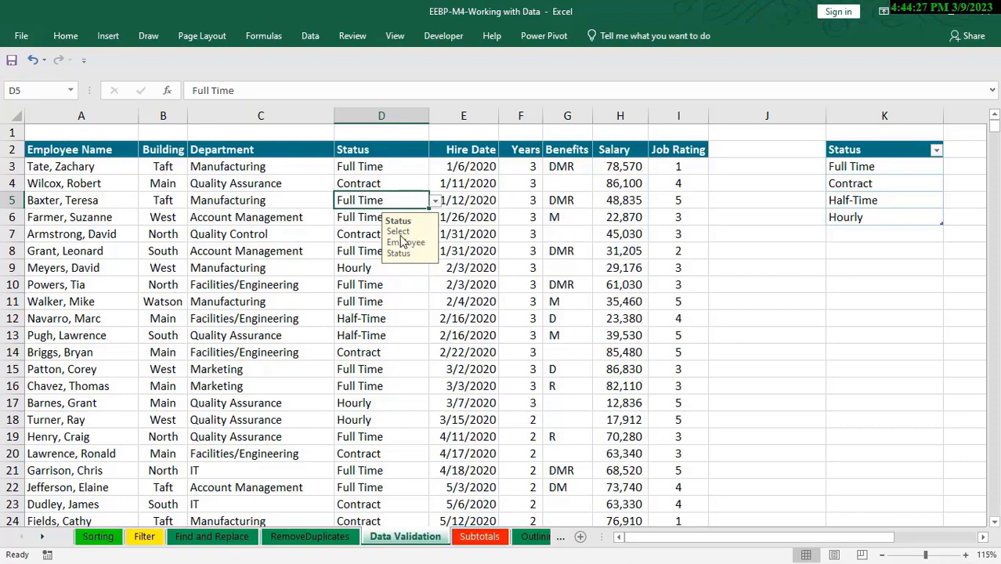
click(460, 183)
Reopen the data validation for Status cells D3:D743 and give its error alert the Stop style and the title "Status"
click(377, 162)
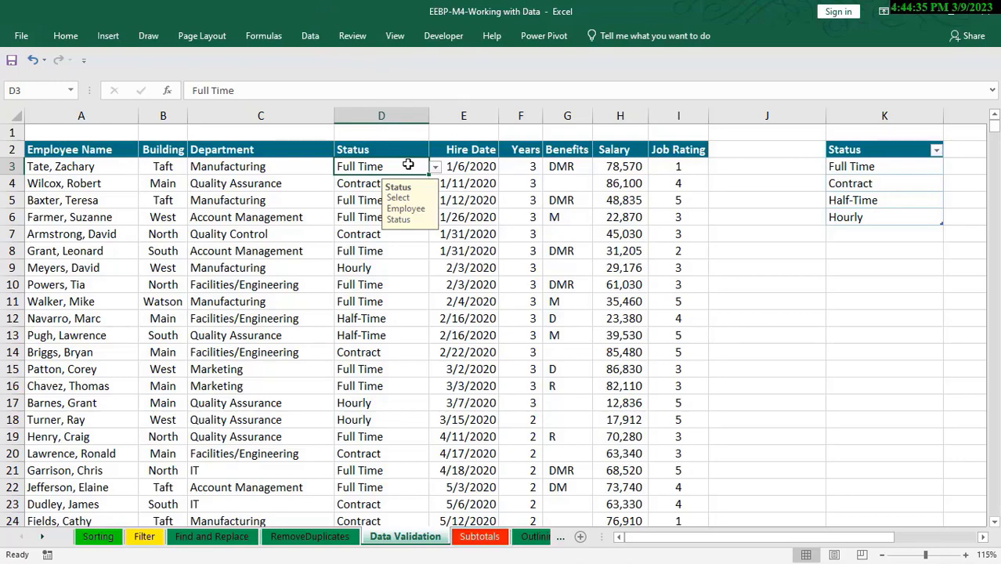
key(ctrl+shift+Down)
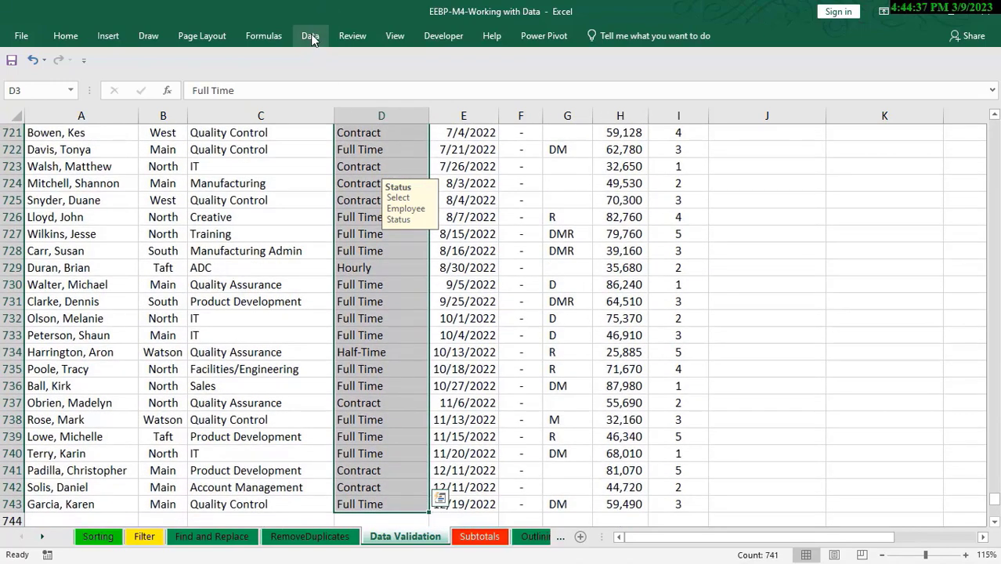
click(310, 36)
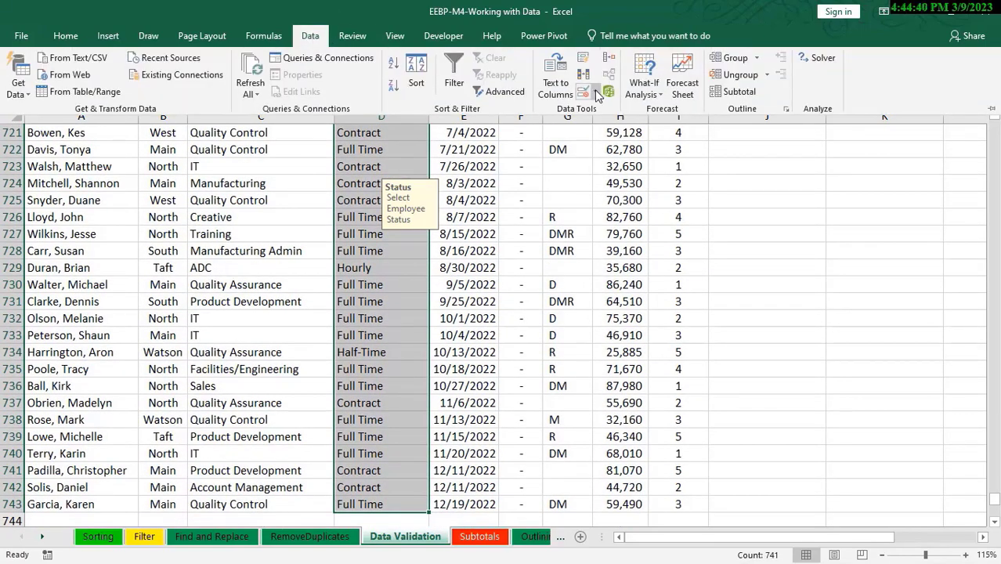
click(595, 93)
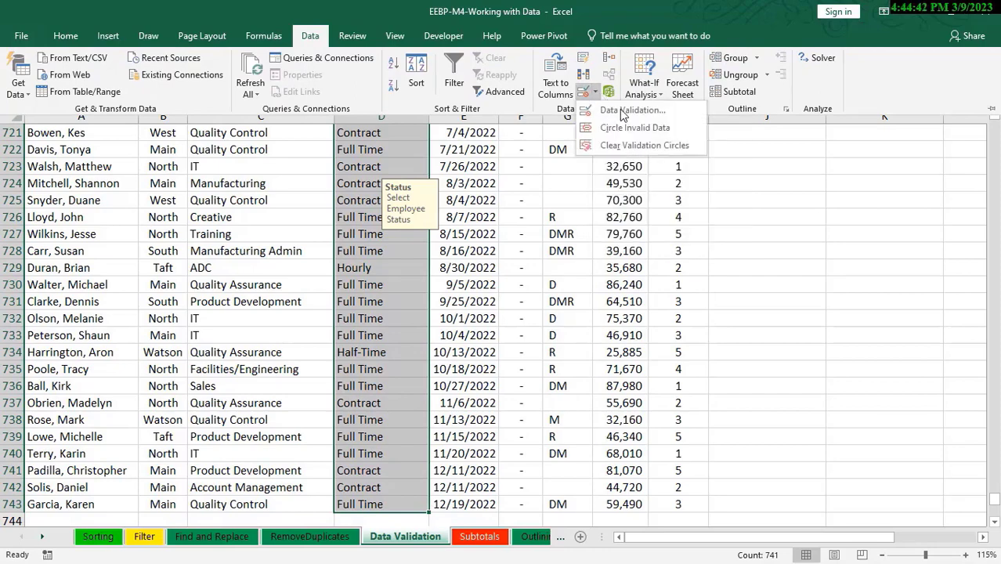
click(626, 111)
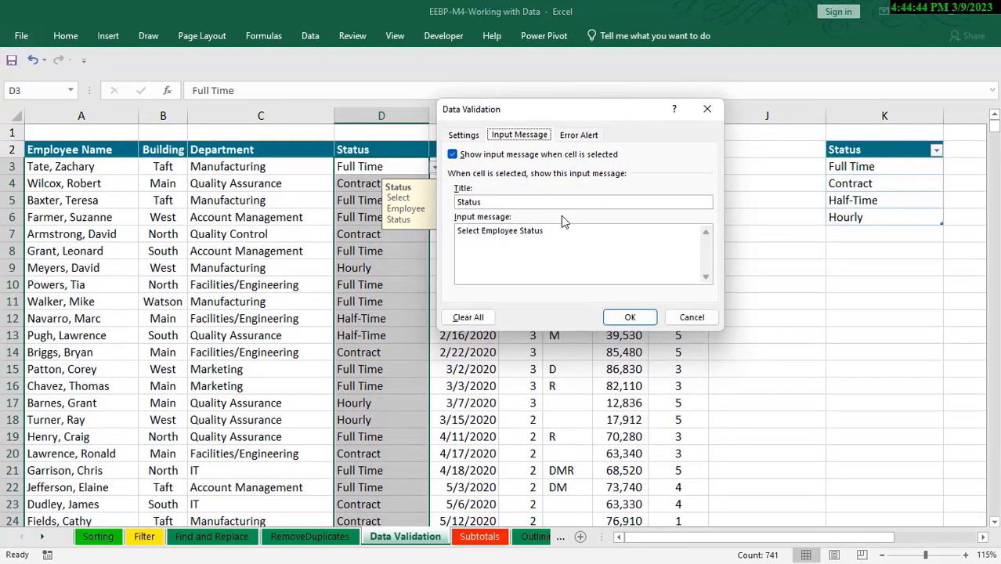
click(580, 137)
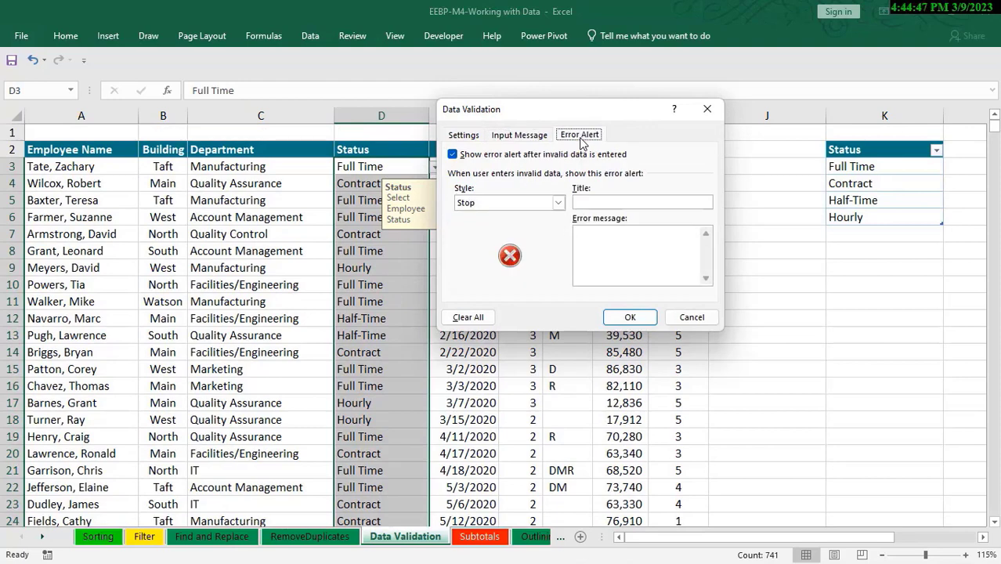
click(557, 204)
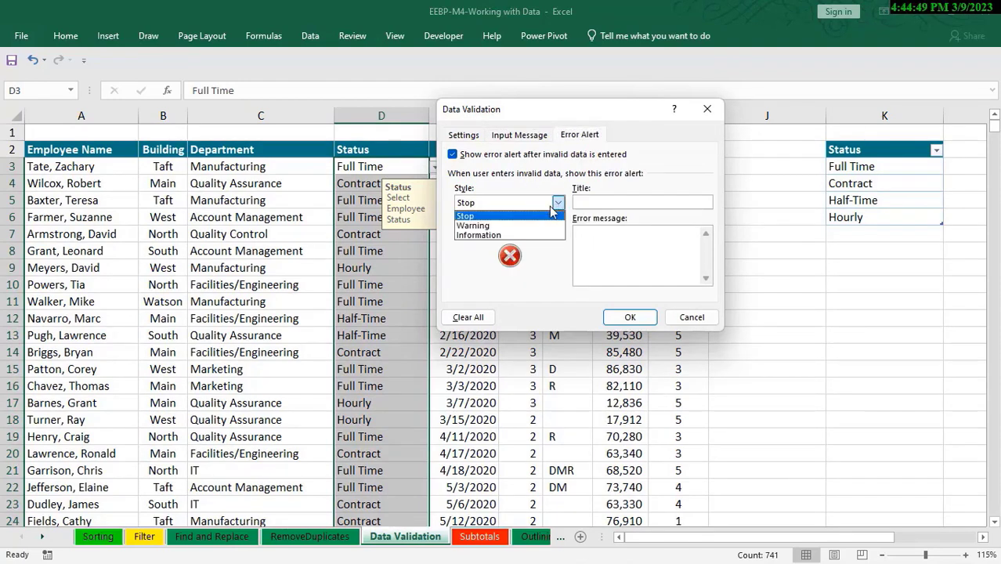
click(611, 203)
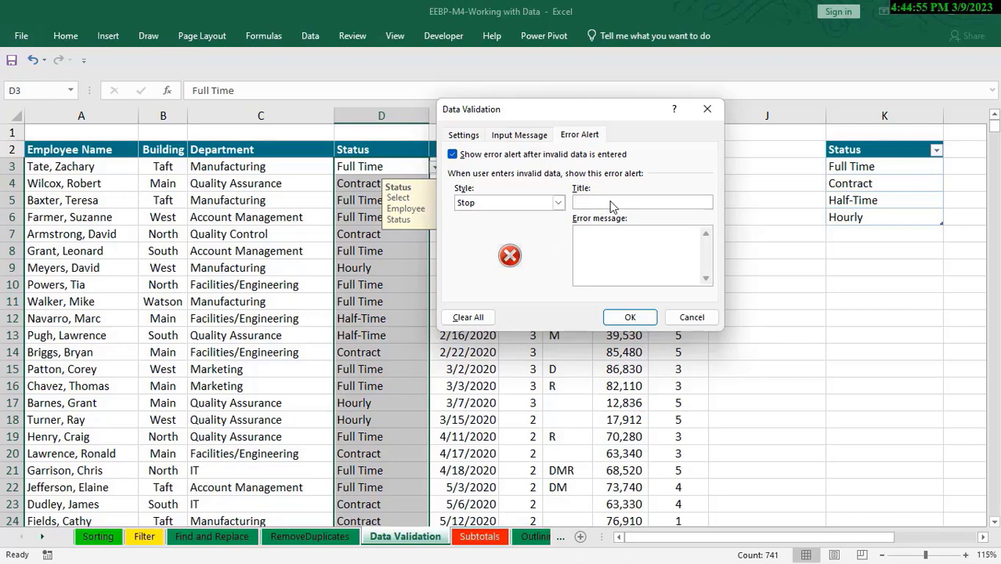
text(Status)
Enter "Select Employee Status" as the error message of the Status validation's error alert
click(607, 246)
key(ctrl+v)
key(BackSpace)
text(s)
text(Status)
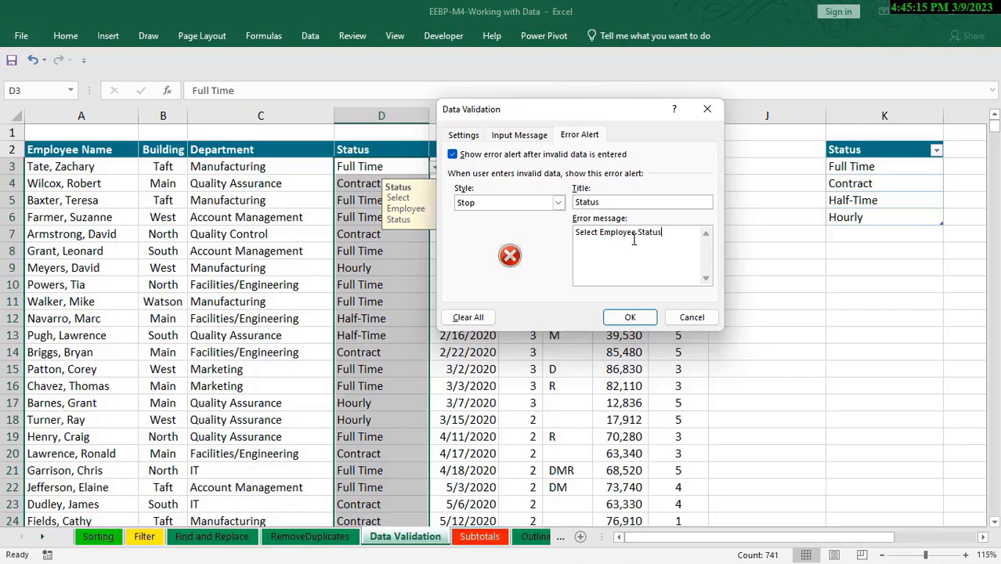
Add the line "Invalid input;" above the existing error message text and apply the validation to the Status cells
click(576, 232)
key(Return)
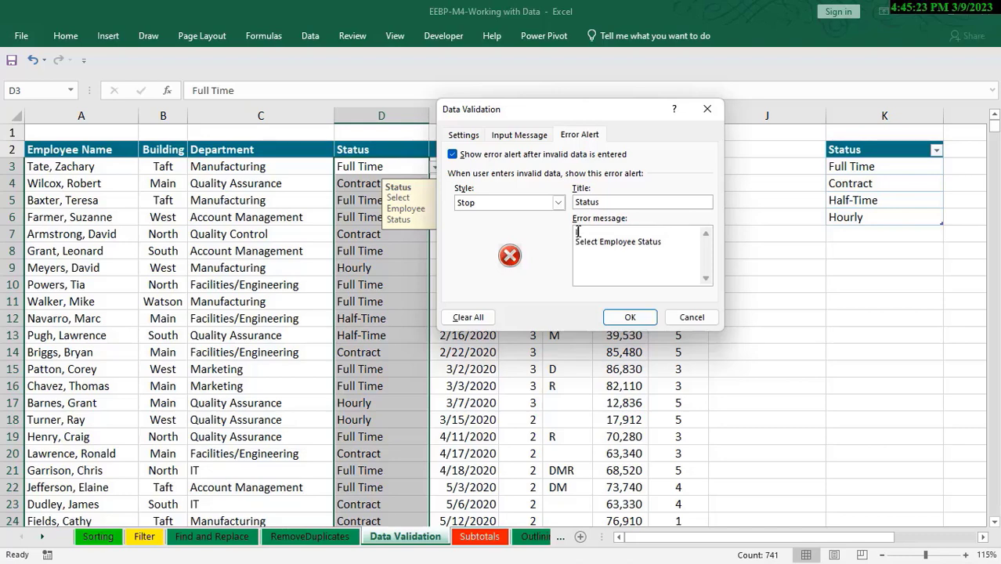
text(Invalid input;)
click(636, 318)
Test the error alert by entering "Full" in Status cell D3, and cancel the entry
click(389, 166)
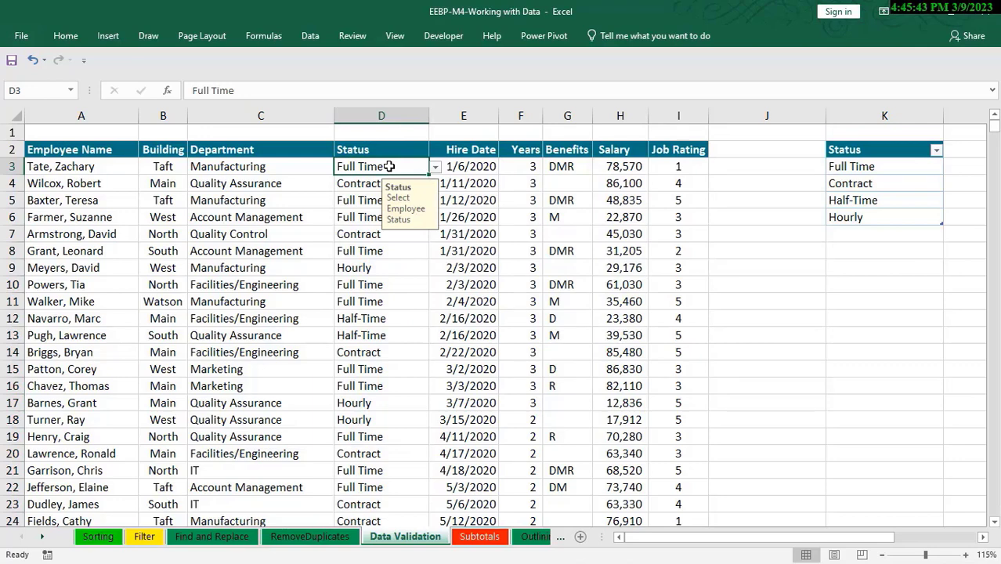
text(Full)
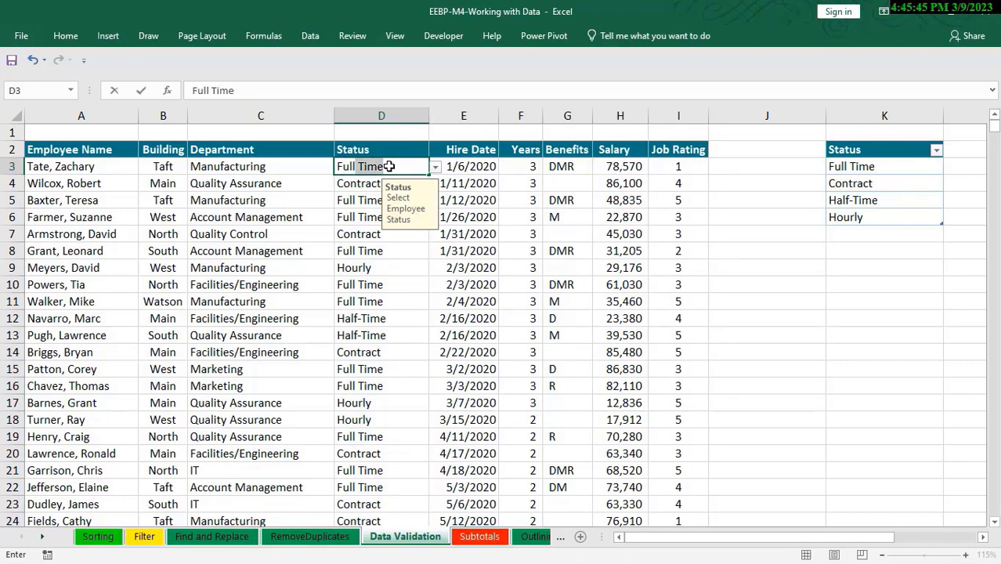
key(Delete)
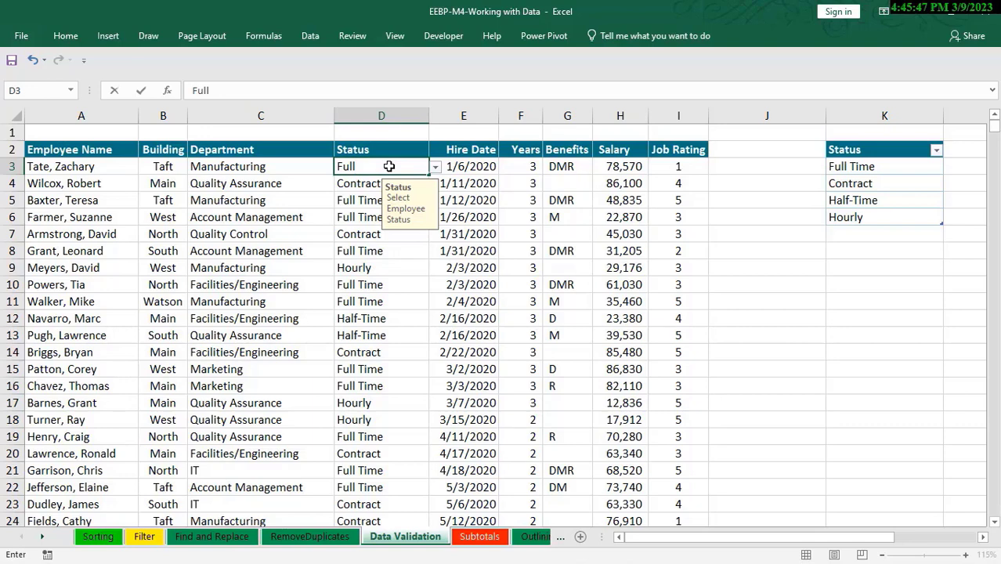
key(Return)
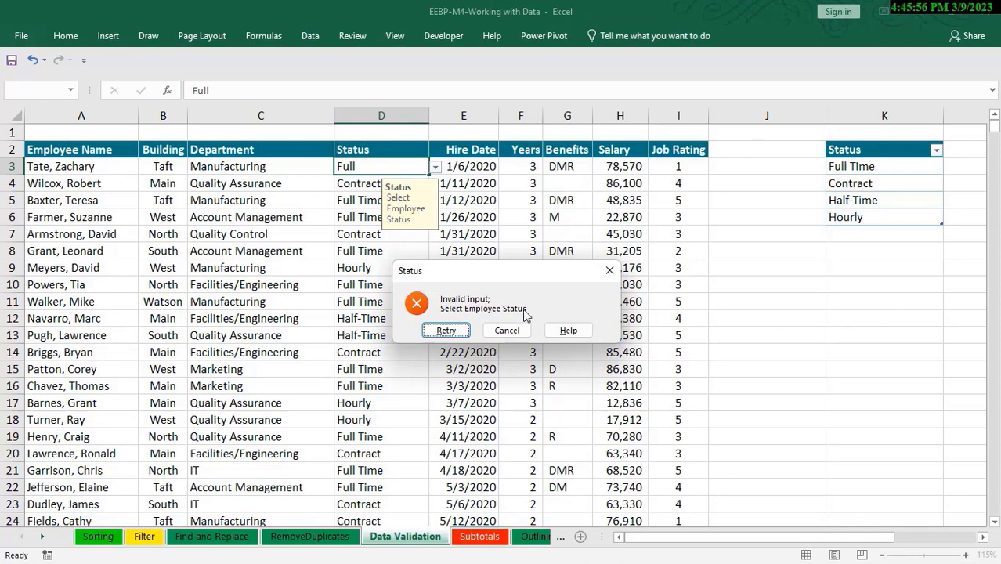
click(507, 329)
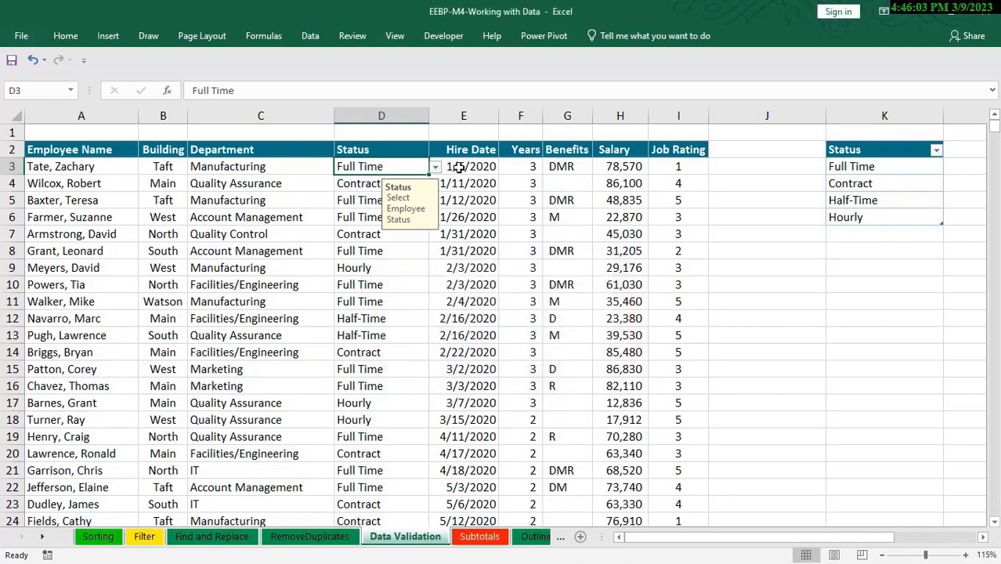